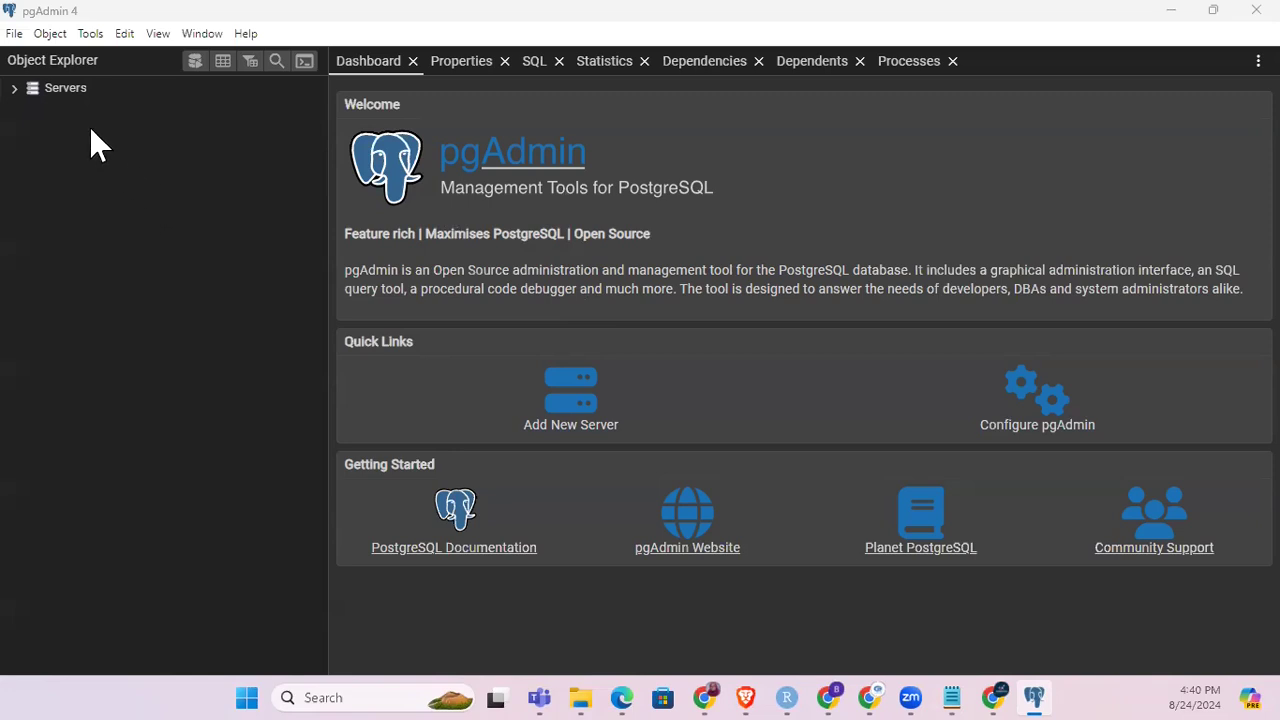
# - Connect to the PostgreSQL 16 server with the postgres user's password, and collapse the postgres database in the object tree
pyautogui.click(16, 88)
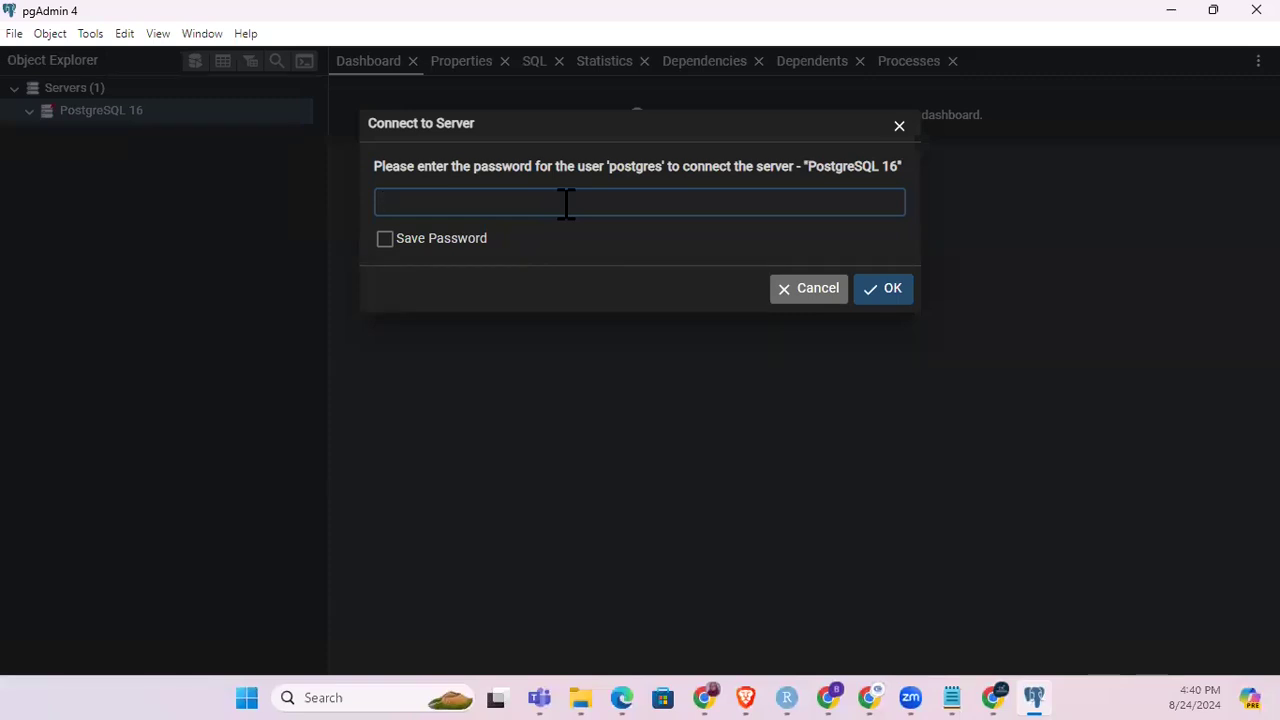
pyautogui.write('•••••••••••••')
pyautogui.click(890, 289)
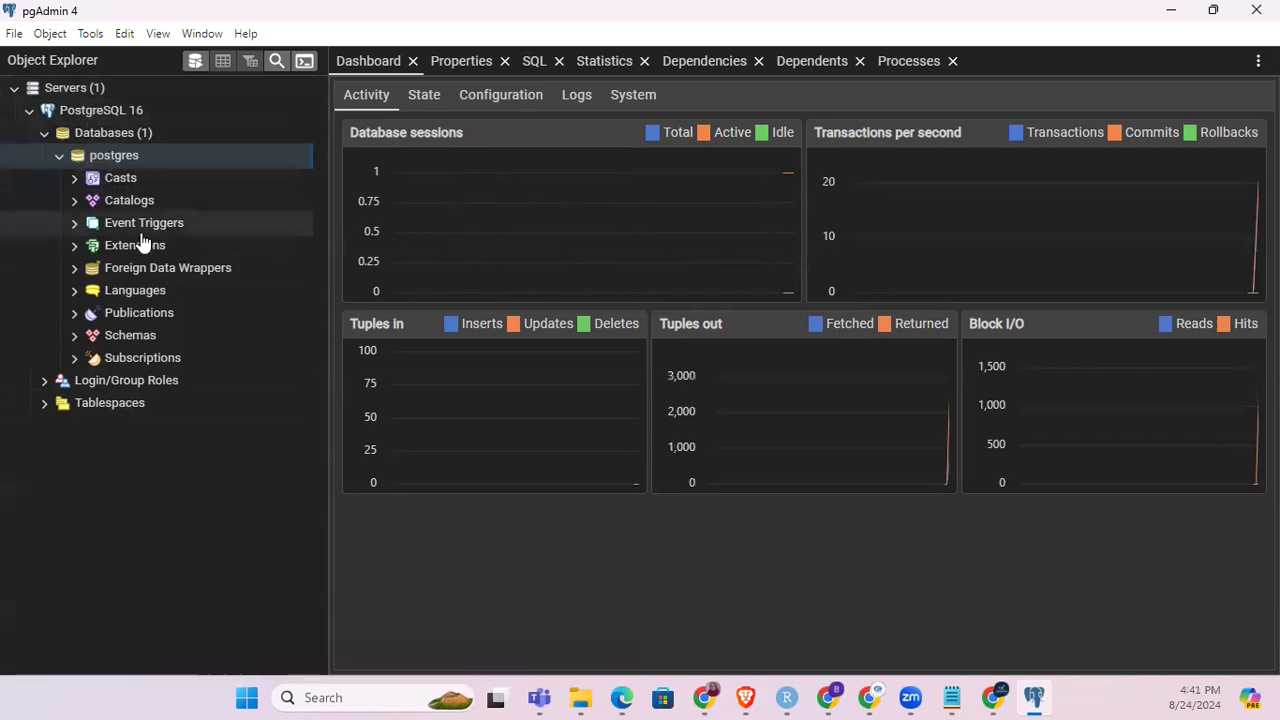
pyautogui.click(59, 157)
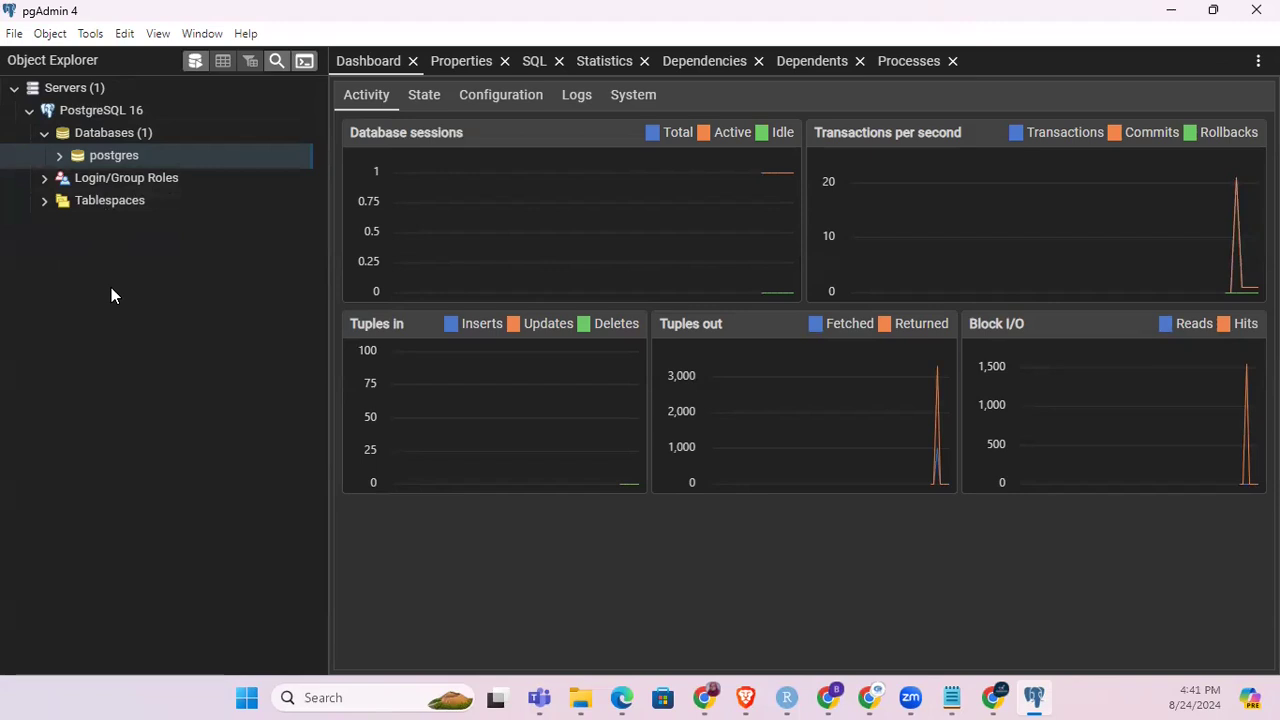
# - Create a new database named myFirstdb on the PostgreSQL 16 server, keeping postgres as its owner
pyautogui.rightClick(128, 134)
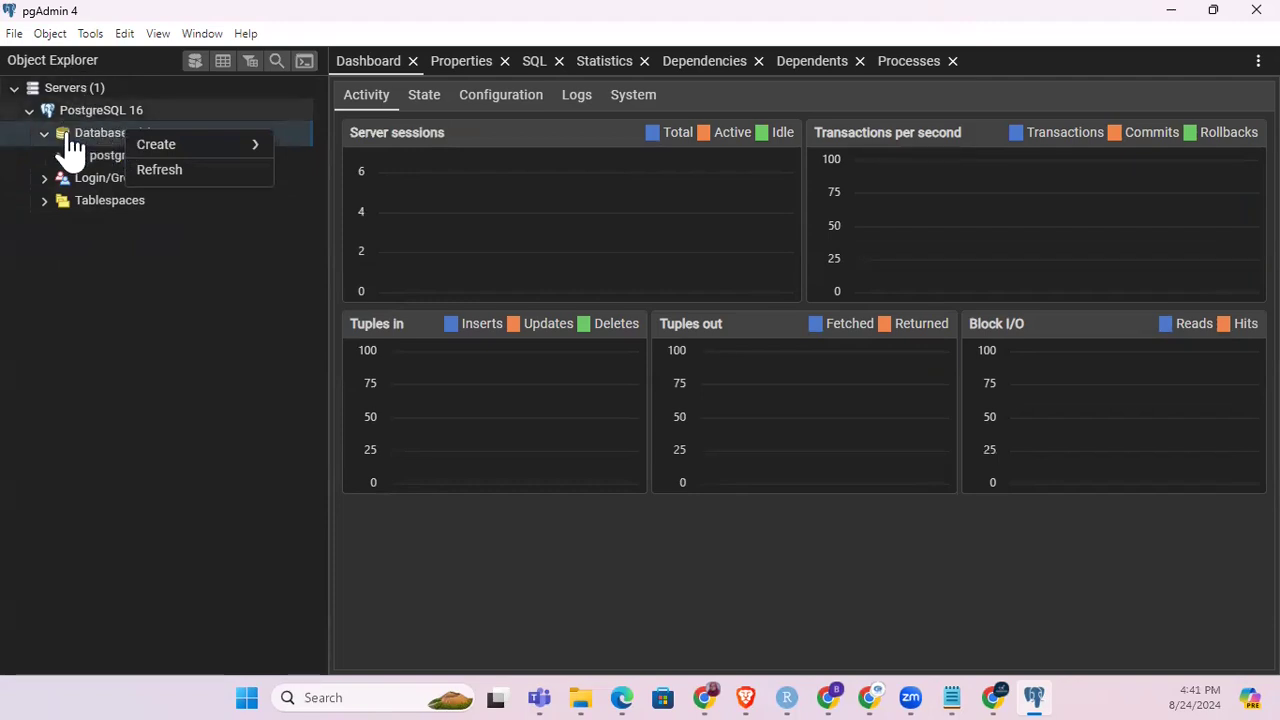
pyautogui.moveTo(181, 150)
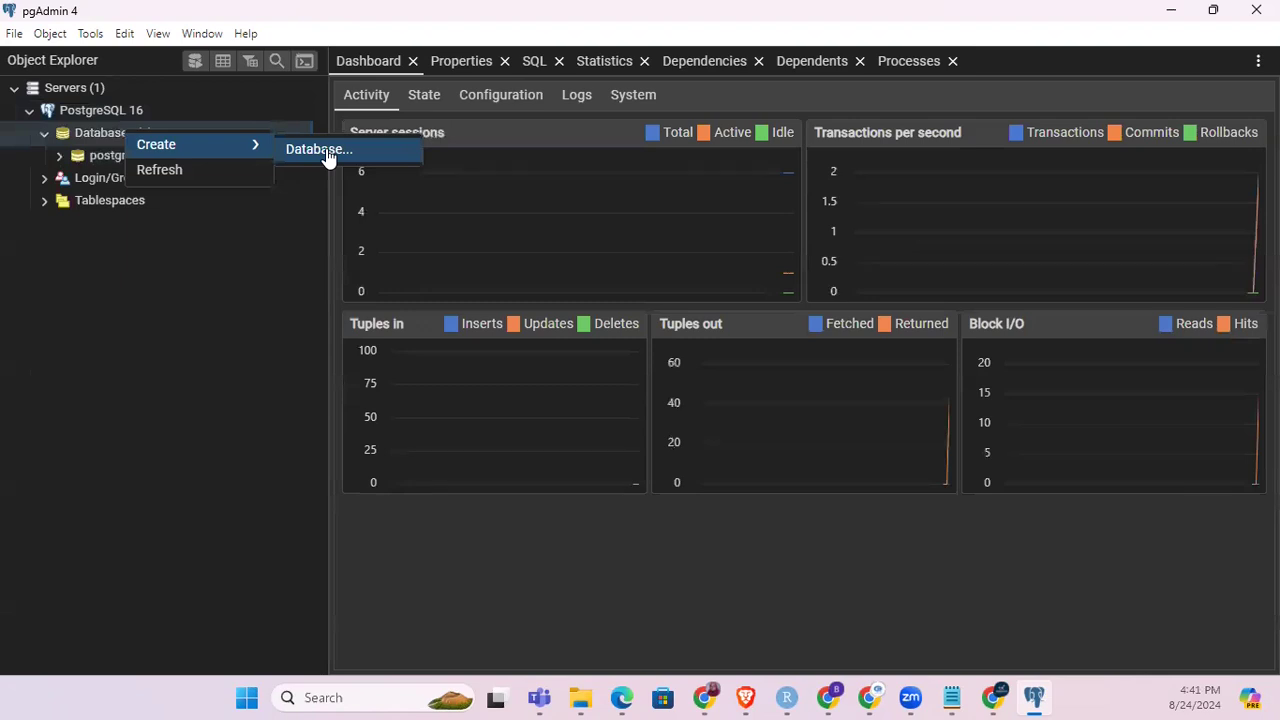
pyautogui.click(327, 157)
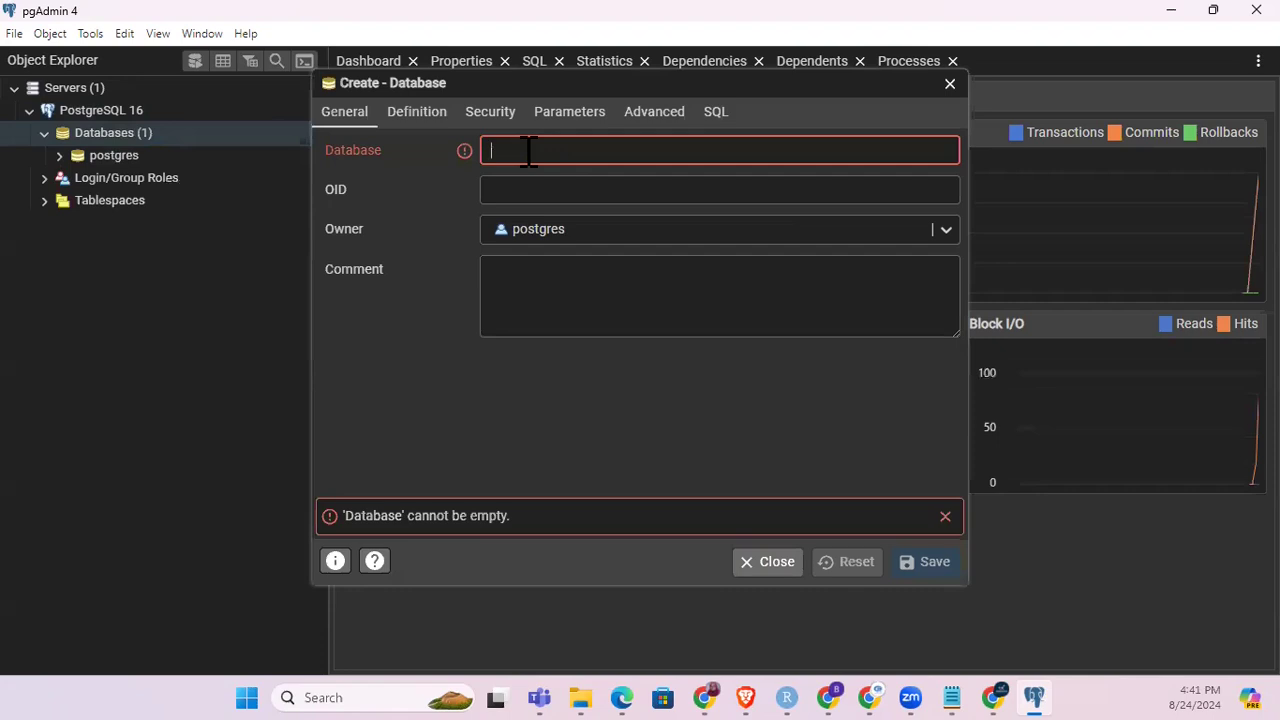
pyautogui.write('my')
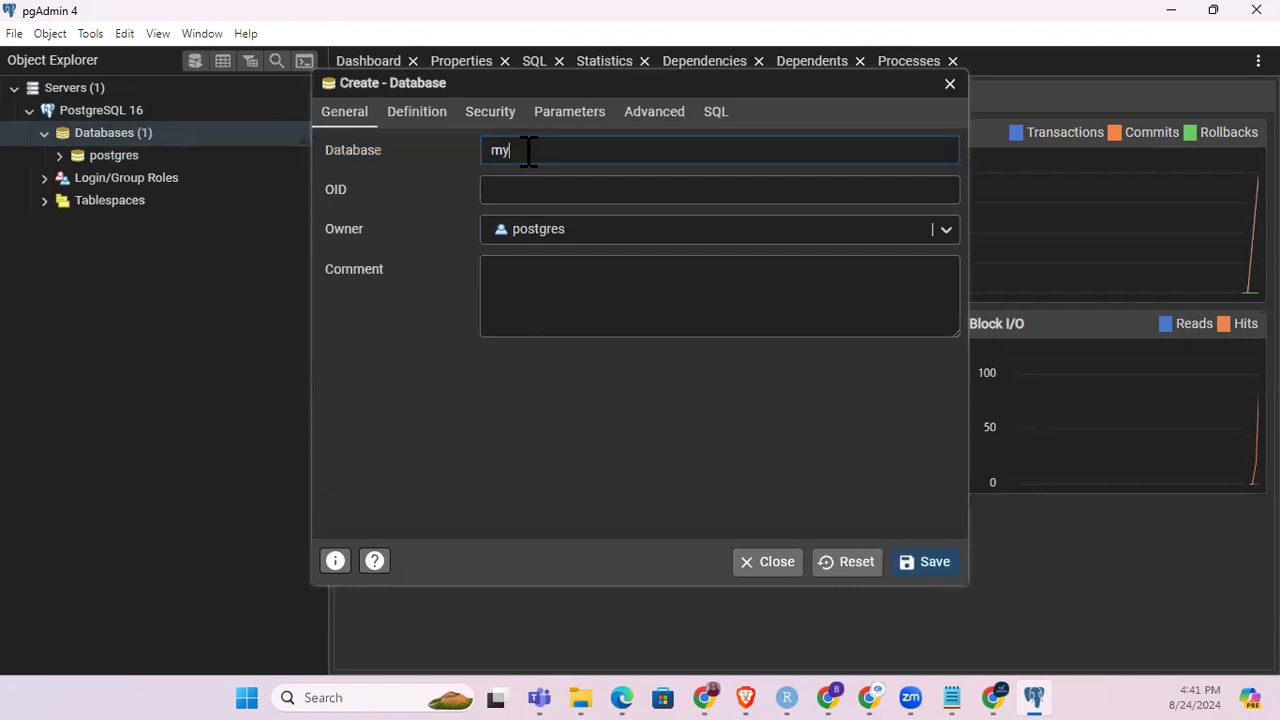
pyautogui.write('Firstdb')
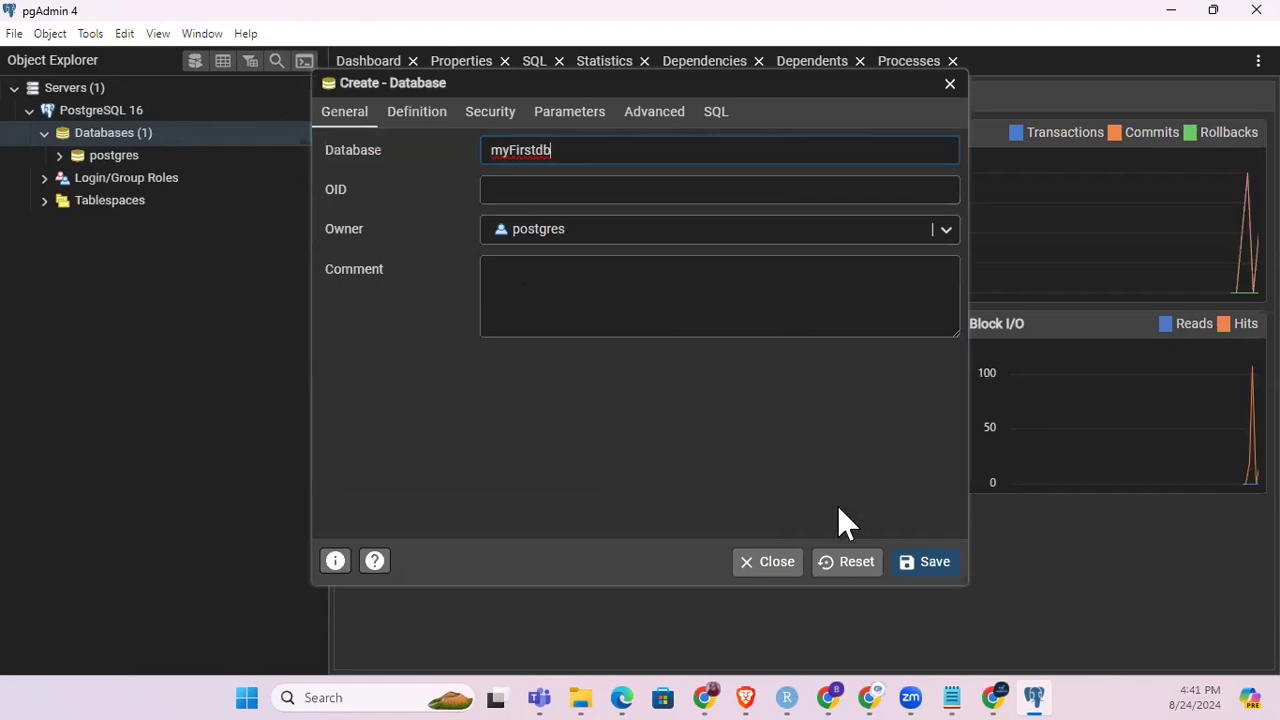
pyautogui.click(928, 566)
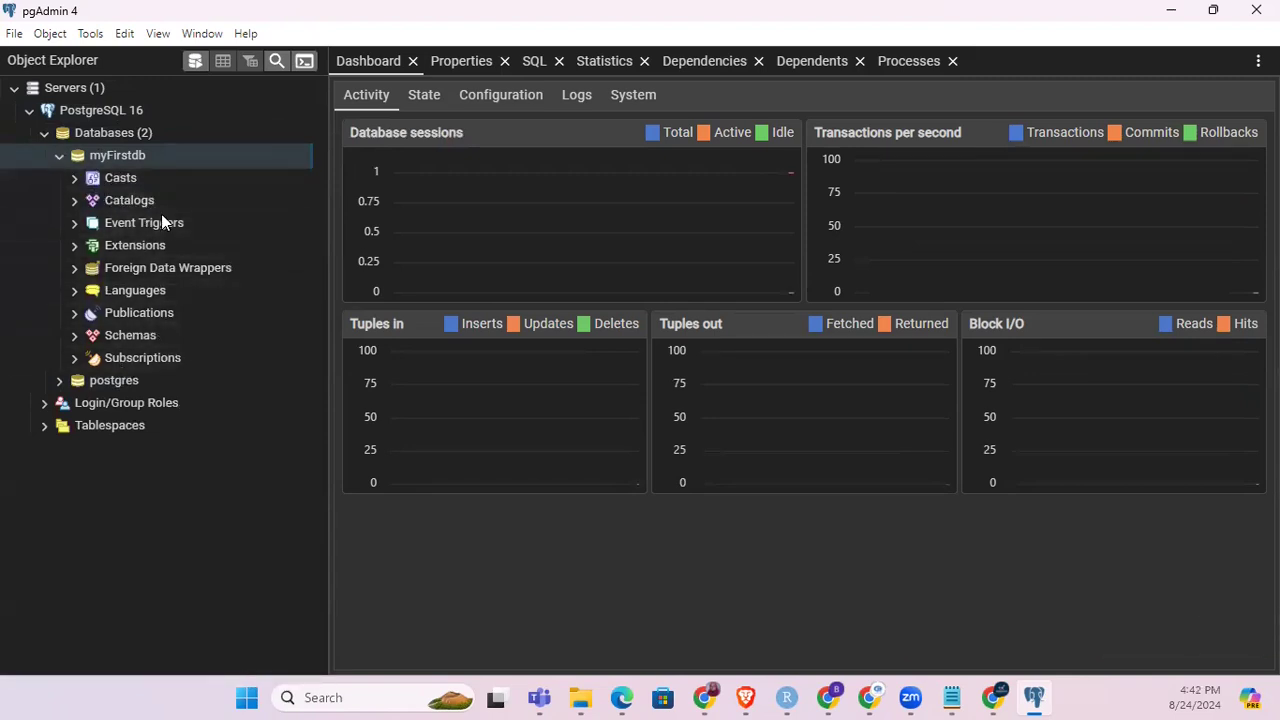
# - Examine the public schema and its Tables node in myFirstdb, and collapse the database again
pyautogui.click(74, 335)
pyautogui.scroll(-3, 178, 445)
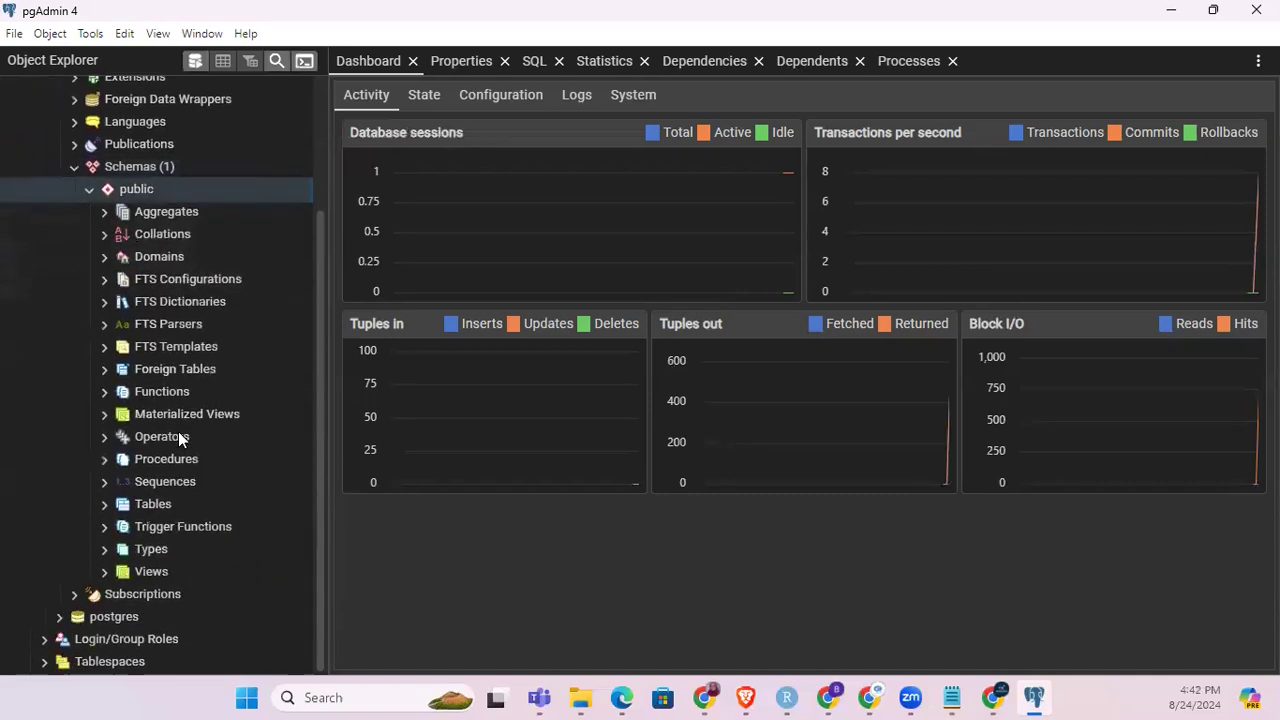
pyautogui.click(105, 505)
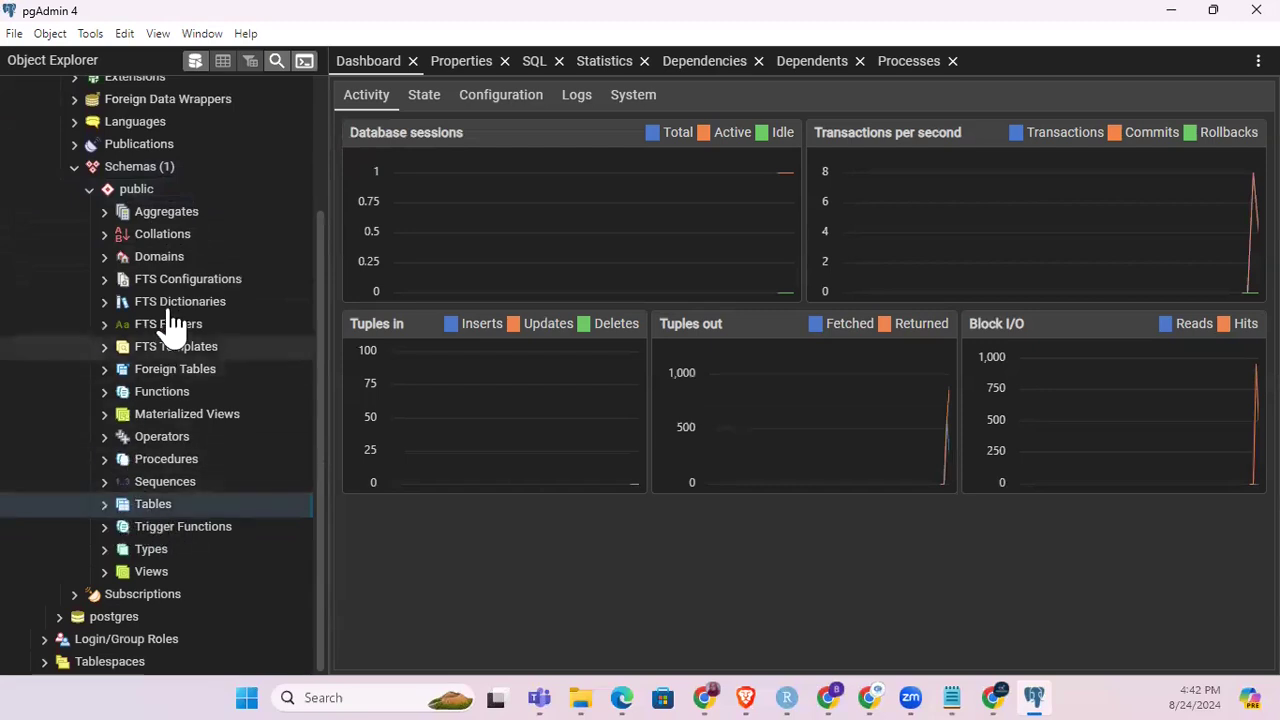
pyautogui.scroll(3, 163, 323)
pyautogui.click(70, 336)
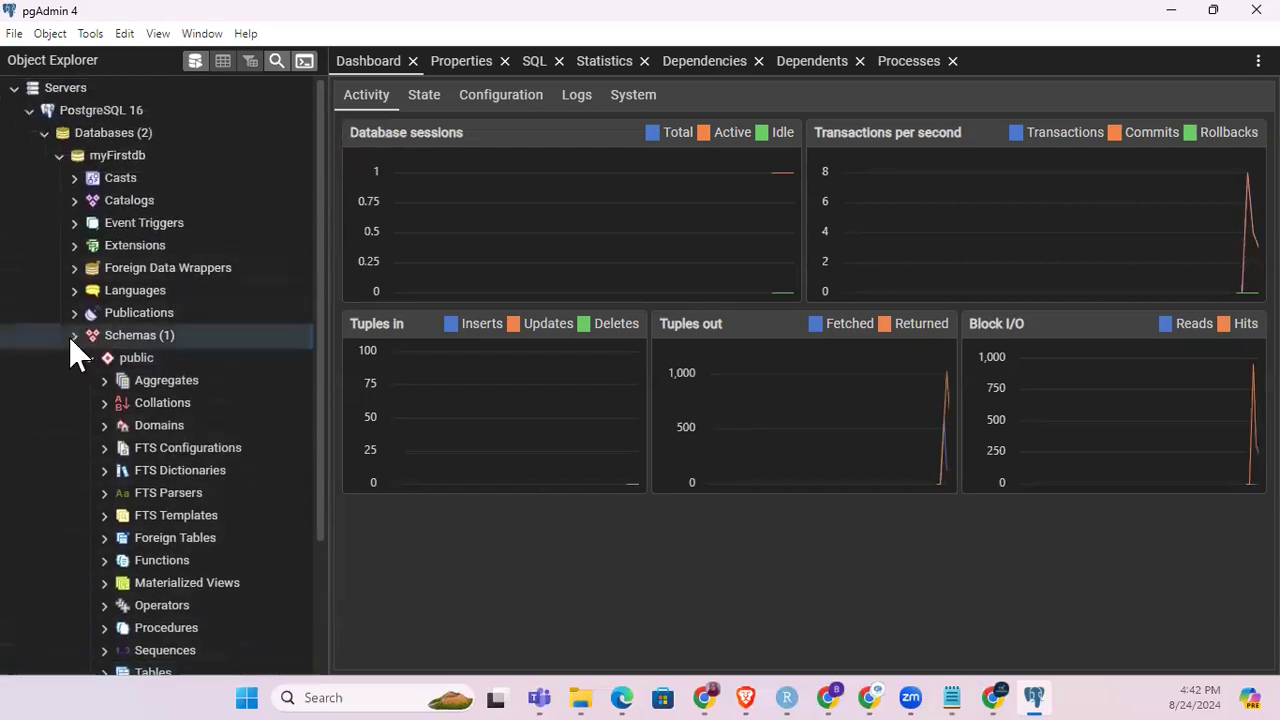
pyautogui.click(57, 157)
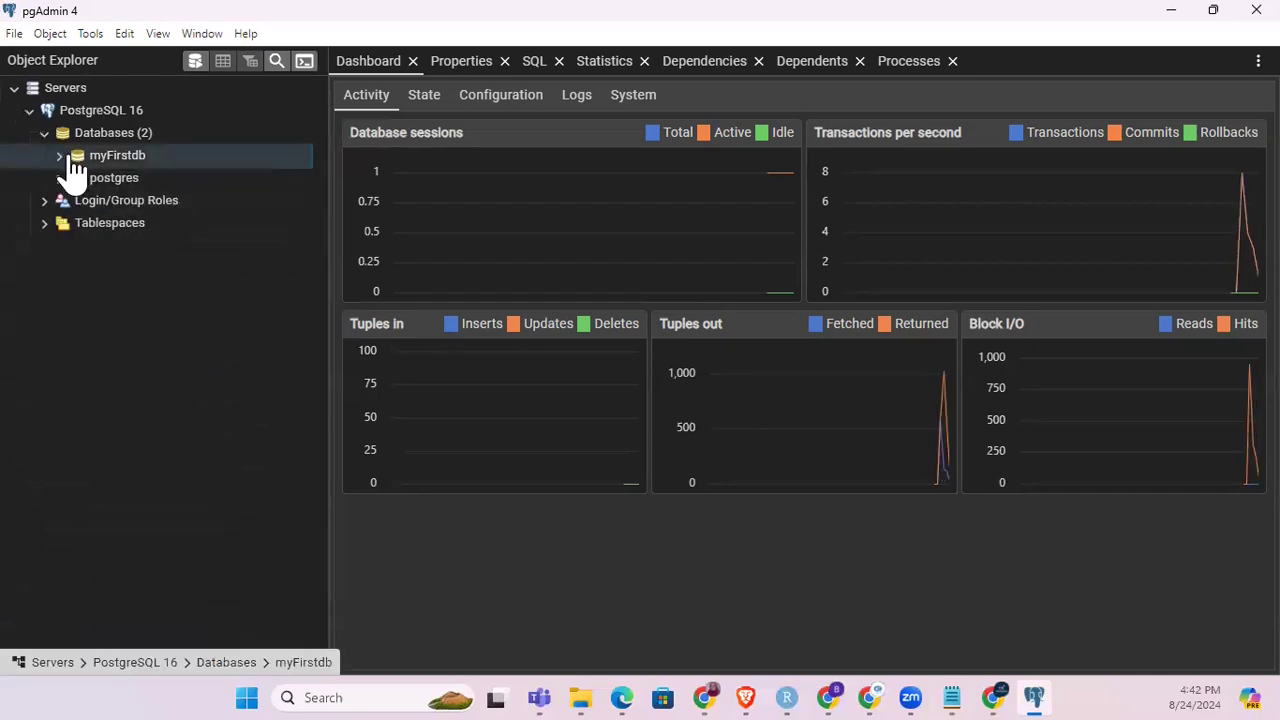
# - Open a Query Tool on the postgres database and write the statement CREATE DATABASE myseconddb;
pyautogui.rightClick(128, 186)
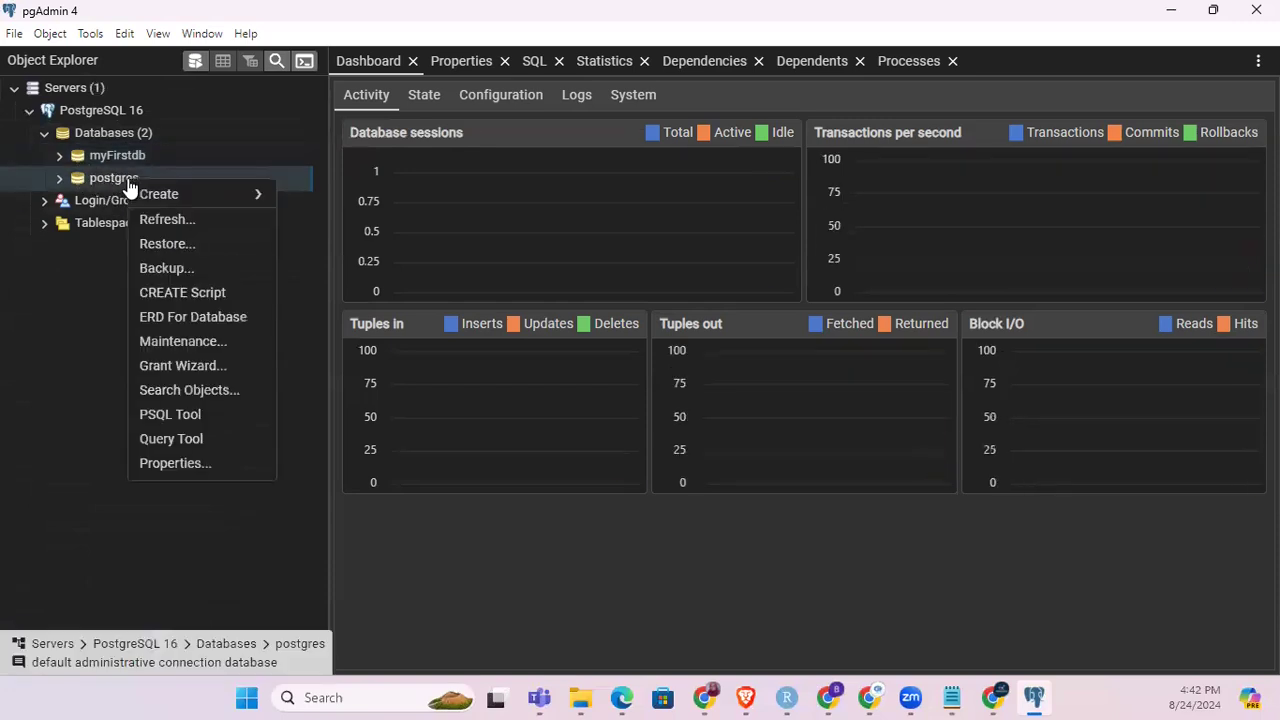
pyautogui.click(176, 440)
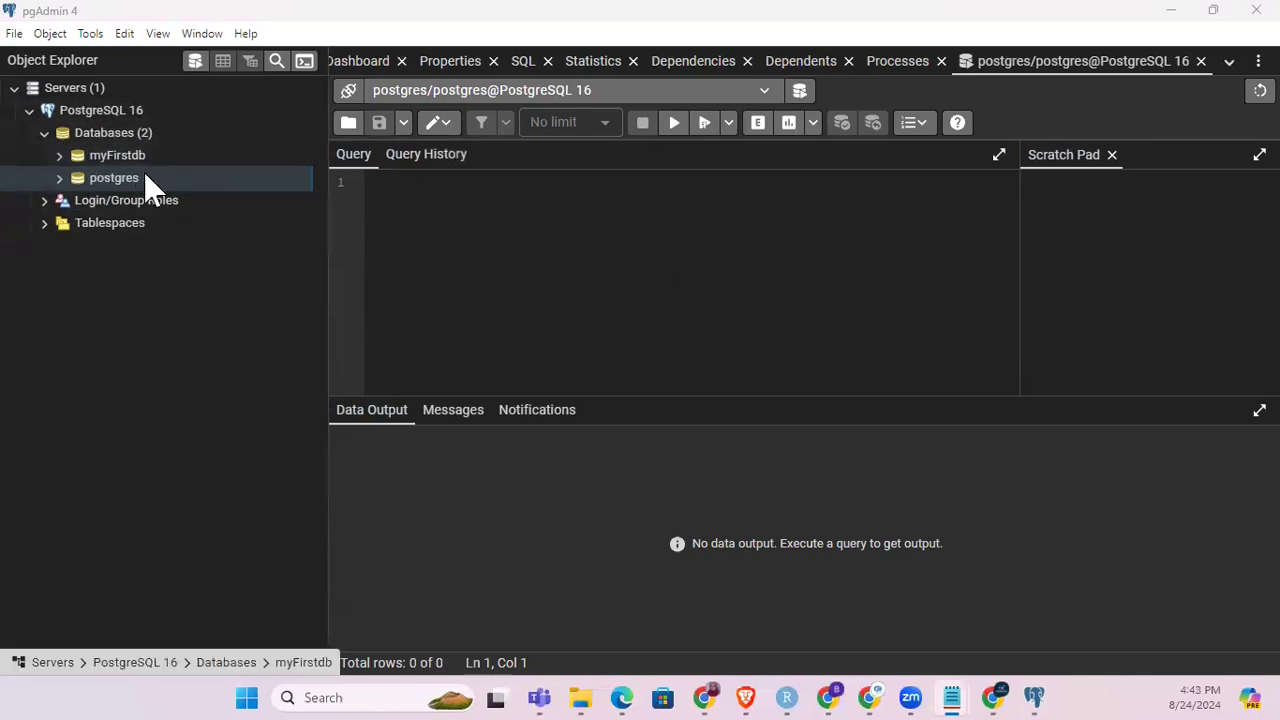
pyautogui.click(407, 193)
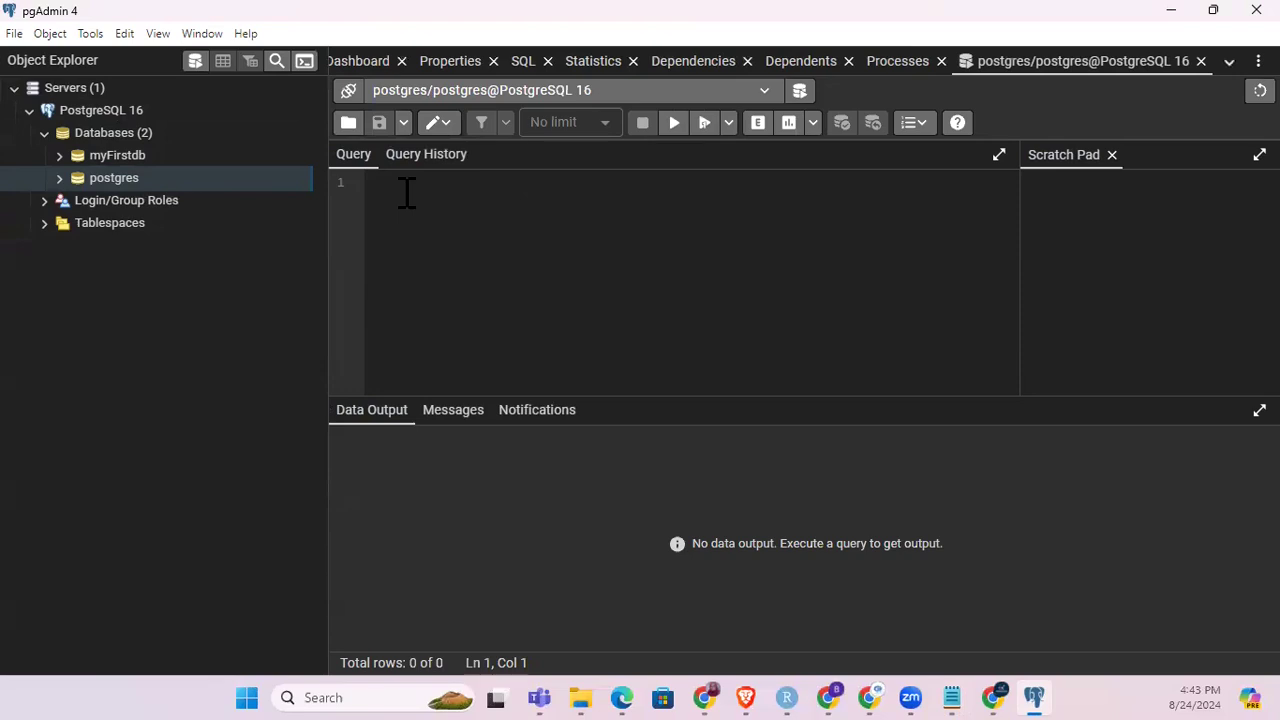
pyautogui.write('CREATE')
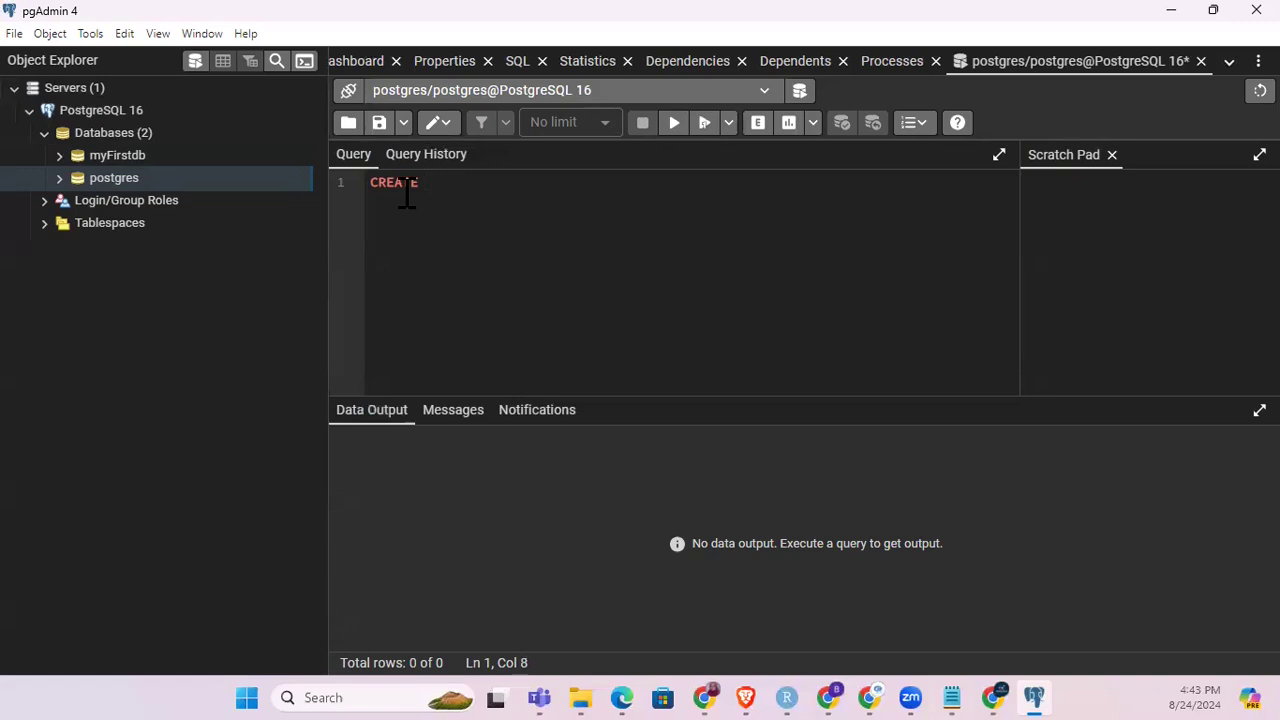
pyautogui.write('DATABASE')
pyautogui.moveTo(368, 183); pyautogui.dragTo(429, 186)
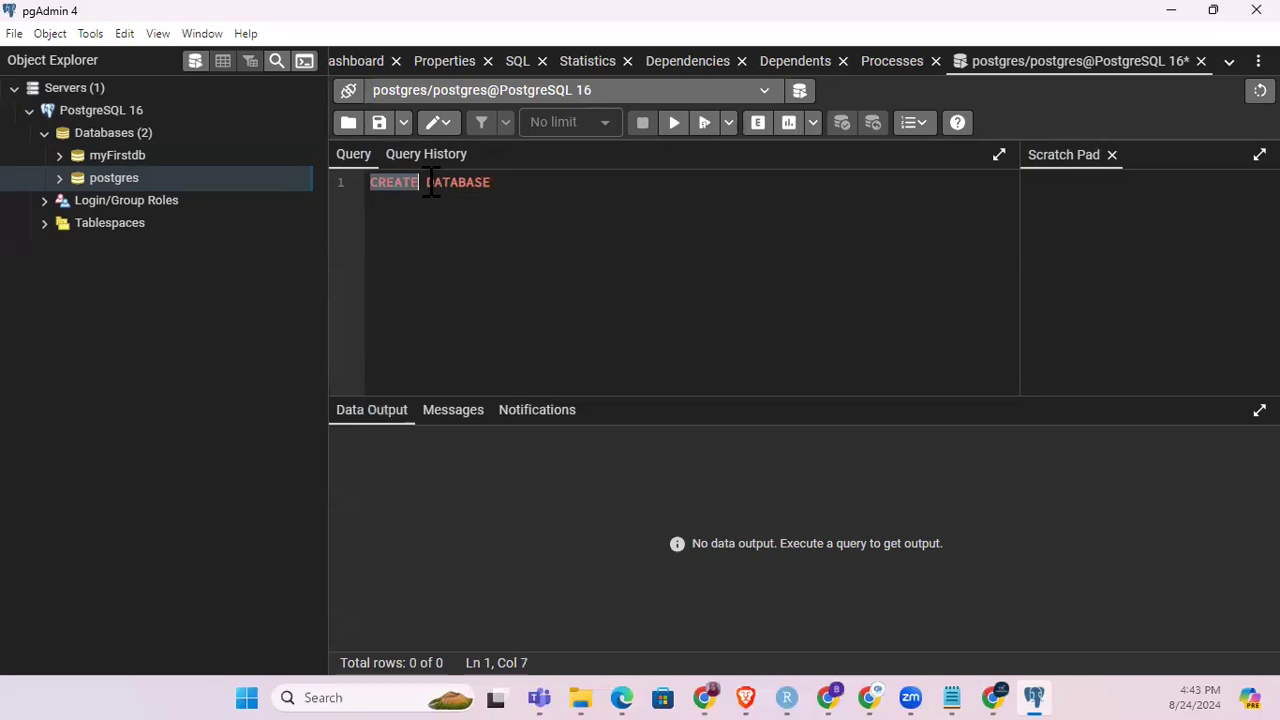
pyautogui.moveTo(427, 182); pyautogui.dragTo(492, 182)
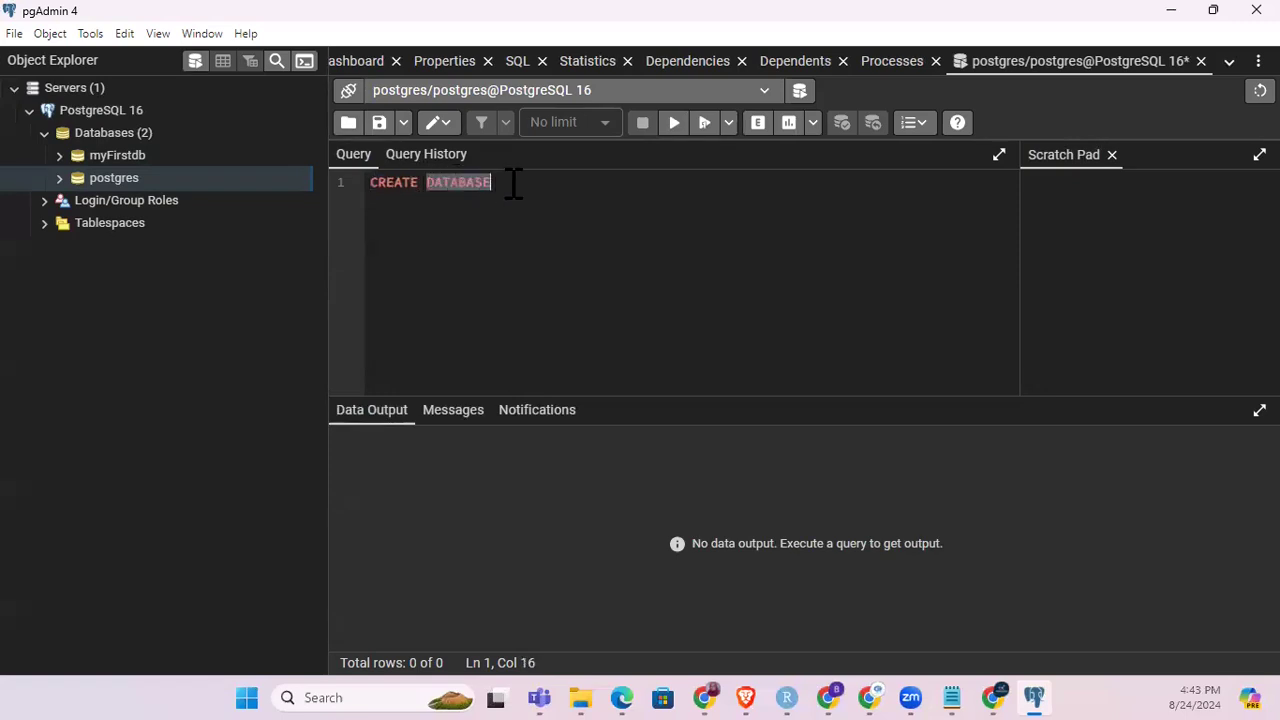
pyautogui.click(513, 183)
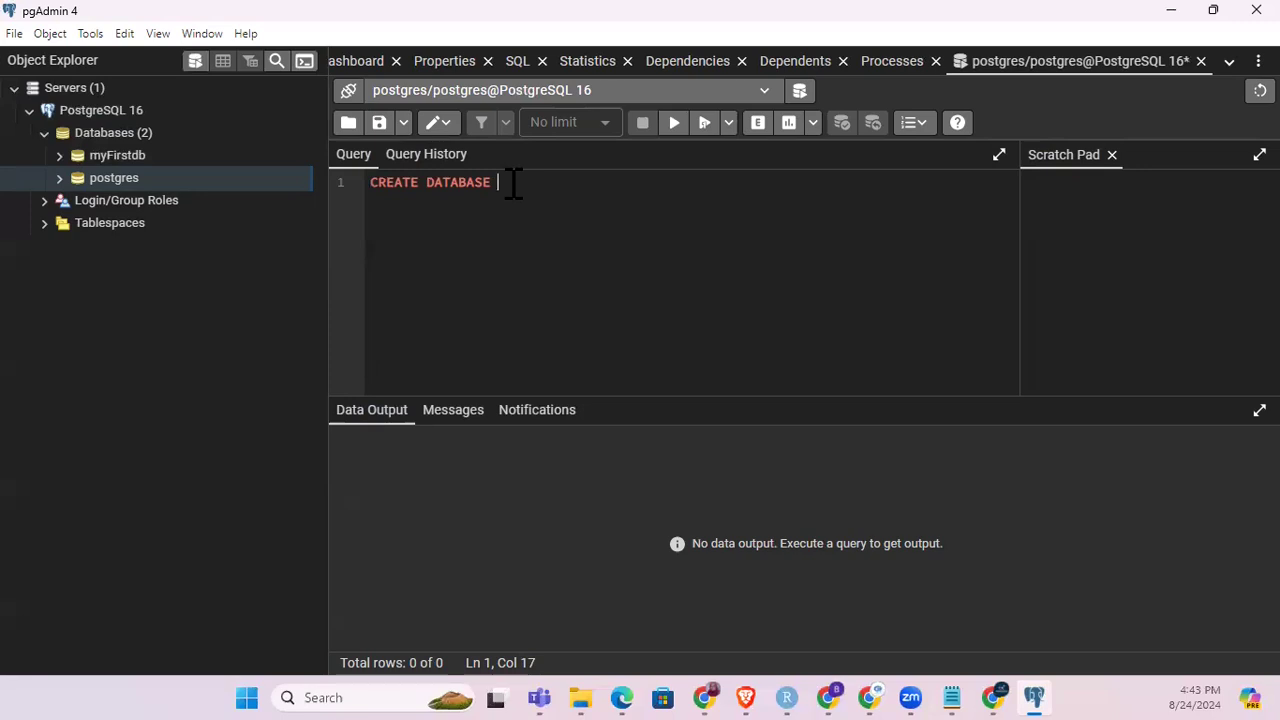
pyautogui.write('myseconddb;')
pyautogui.moveTo(370, 183); pyautogui.dragTo(600, 190)
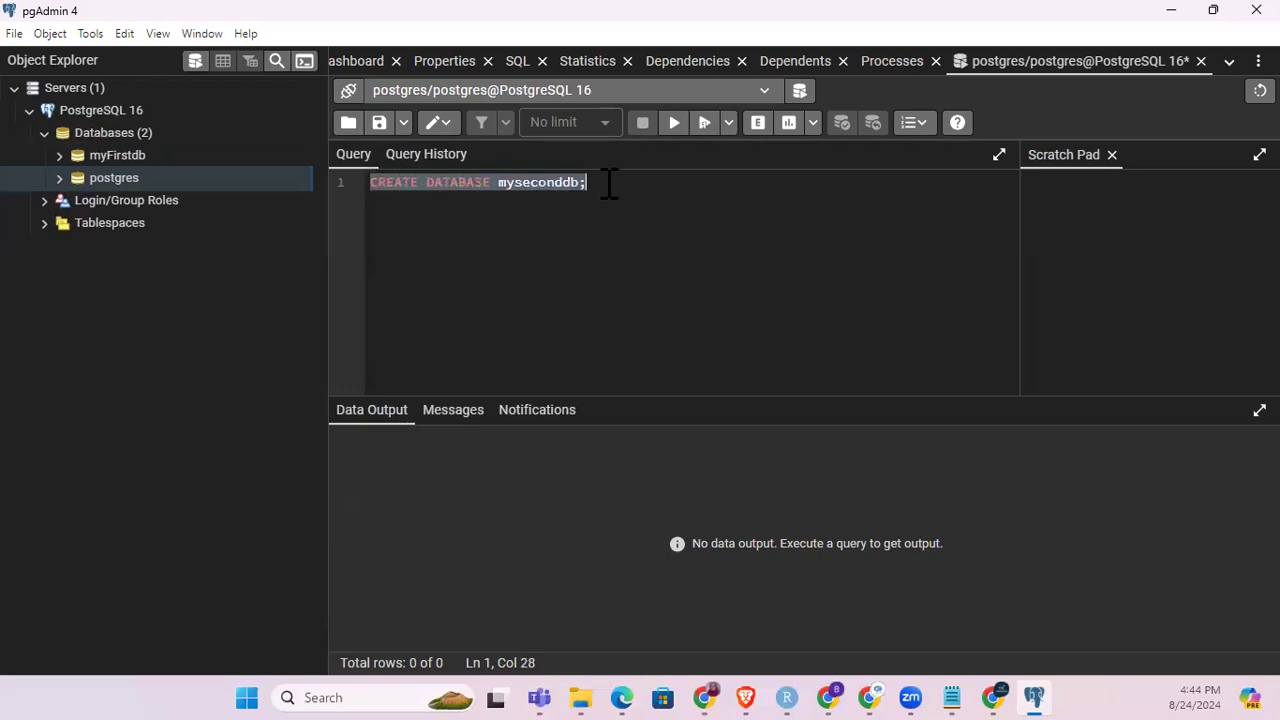
pyautogui.click(604, 186)
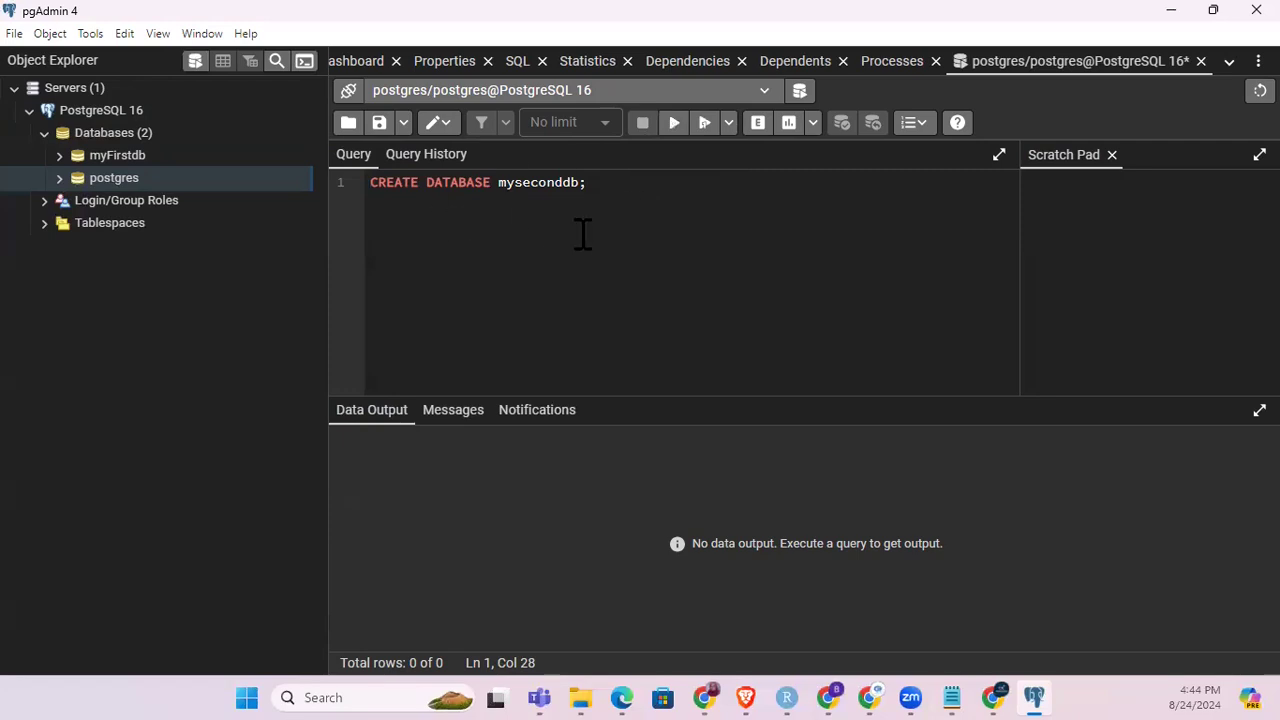
pyautogui.click(372, 182)
pyautogui.hotkey('ctrl', 'a')
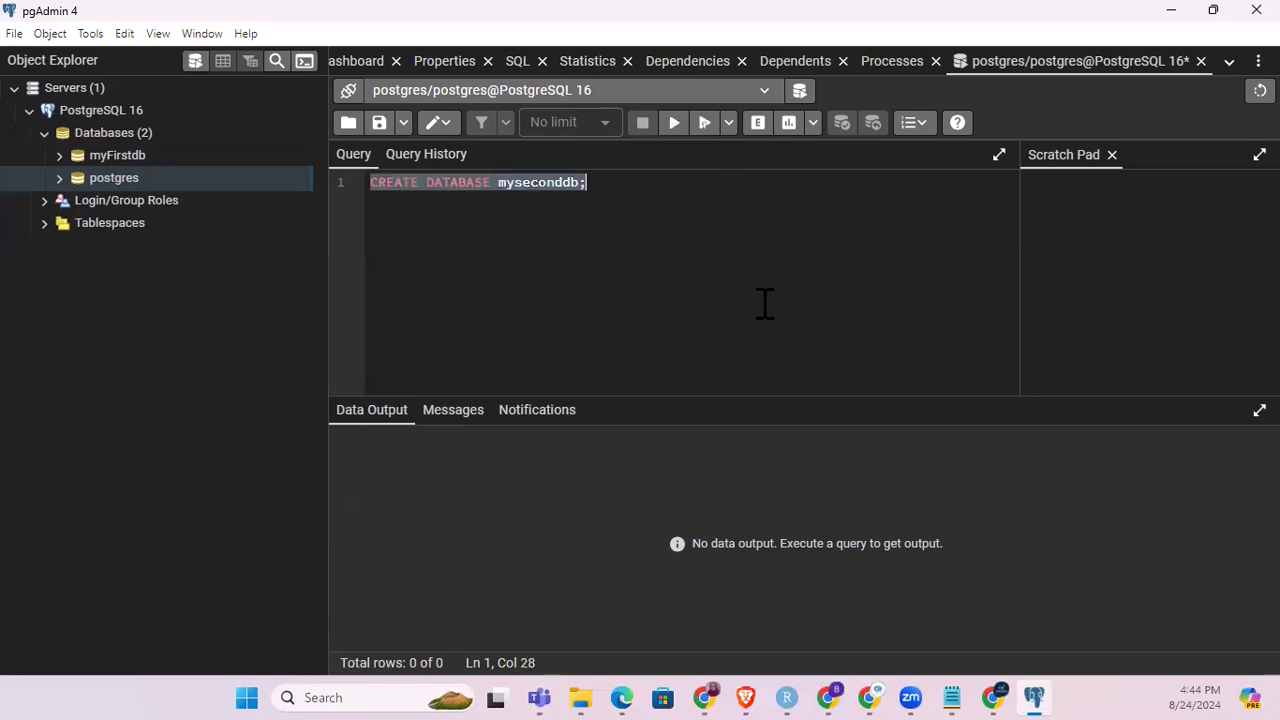
pyautogui.click(631, 194)
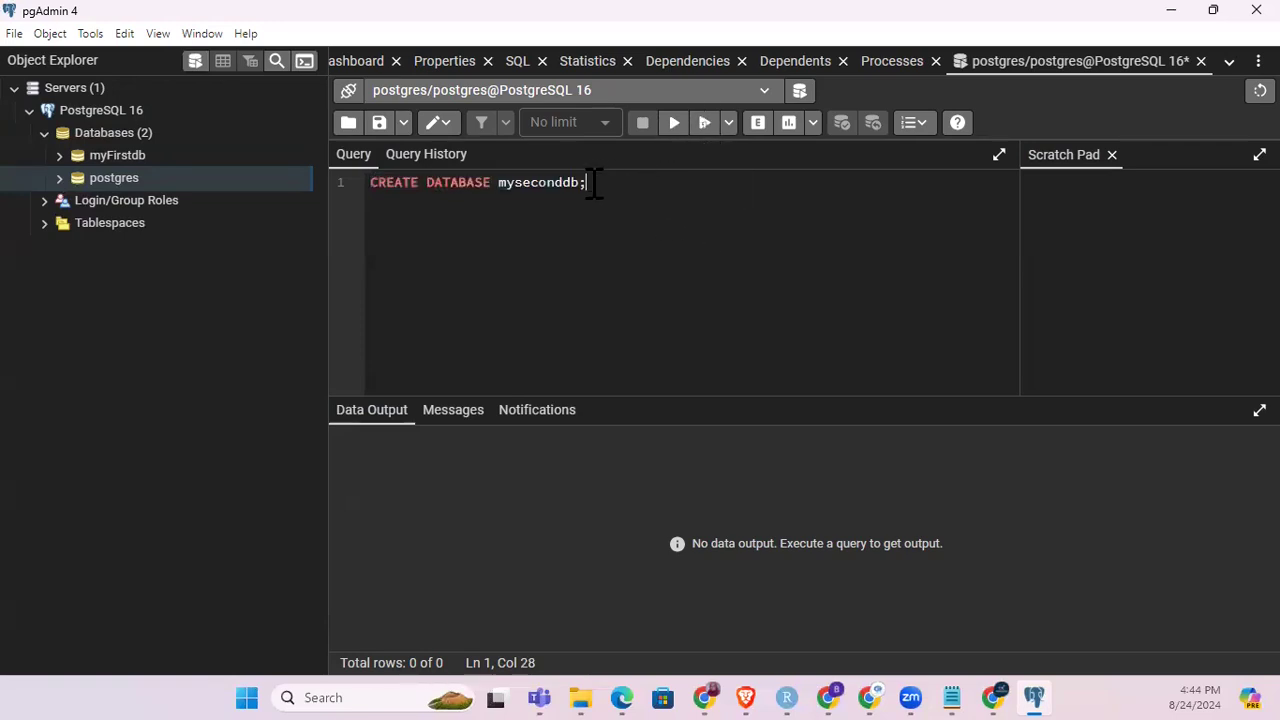
# - Execute the CREATE DATABASE myseconddb statement and refresh the server's Databases list
pyautogui.click(705, 124)
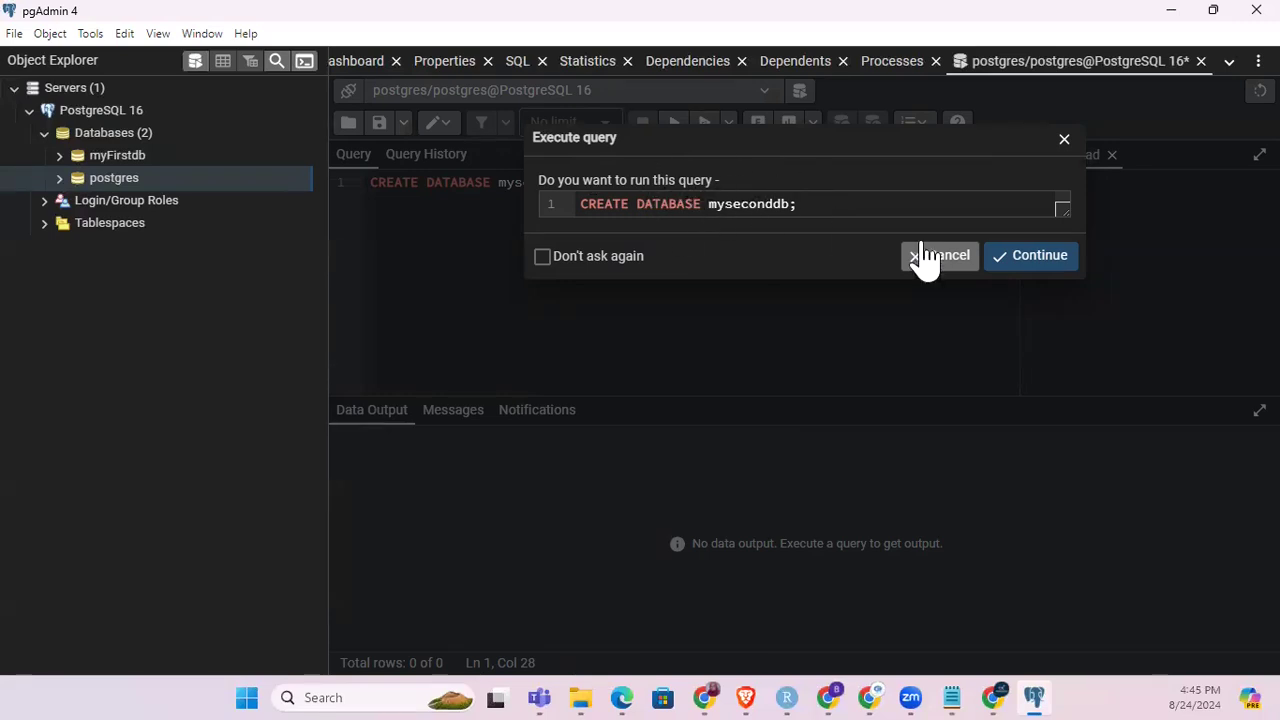
pyautogui.click(1040, 258)
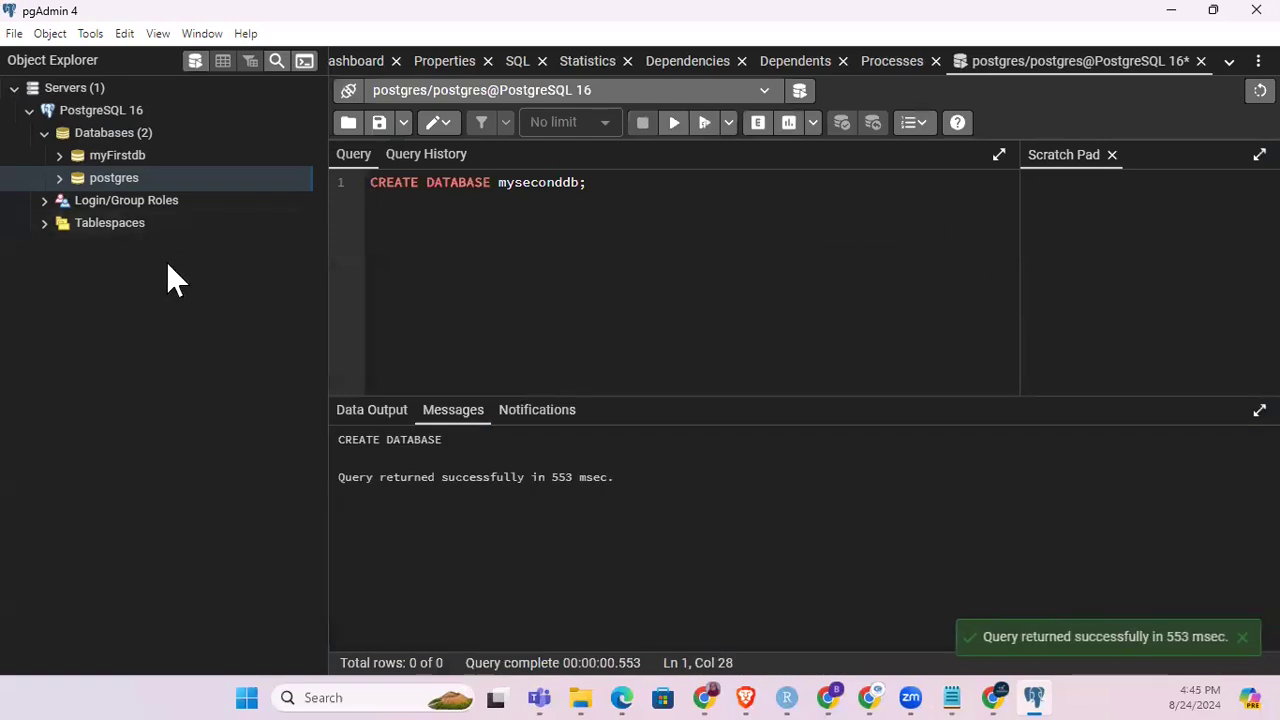
pyautogui.rightClick(104, 137)
pyautogui.click(123, 172)
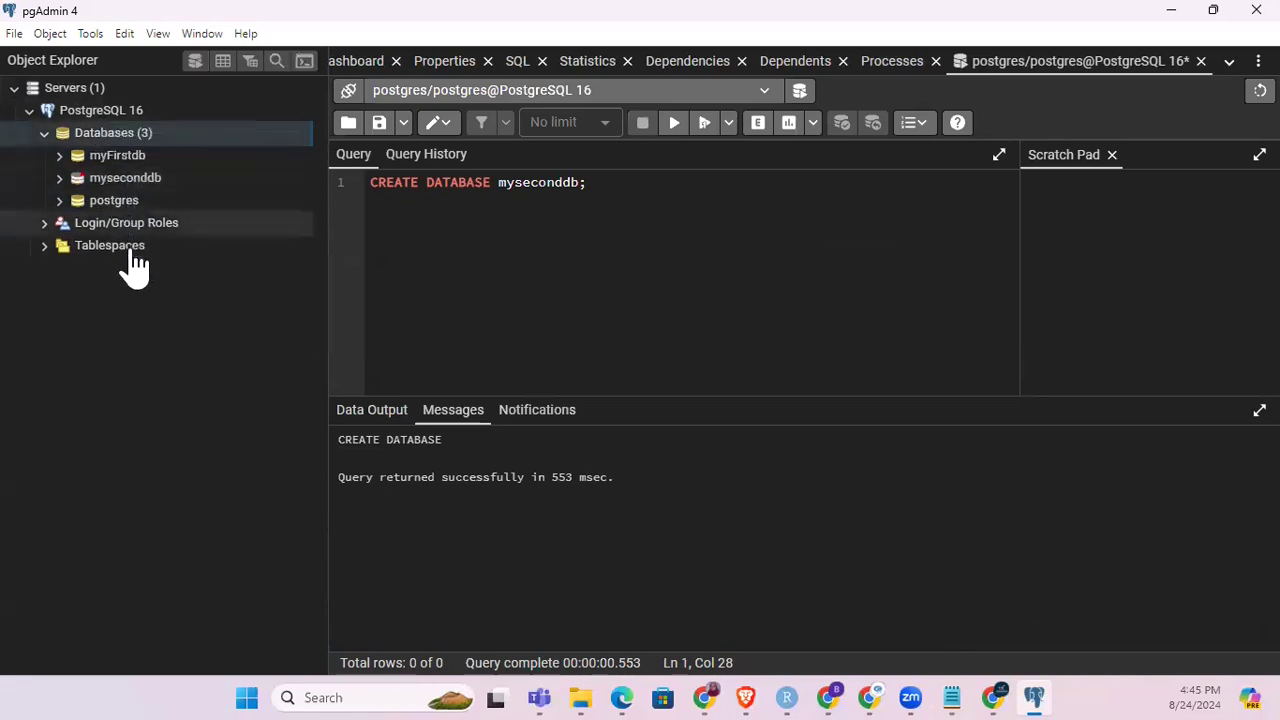